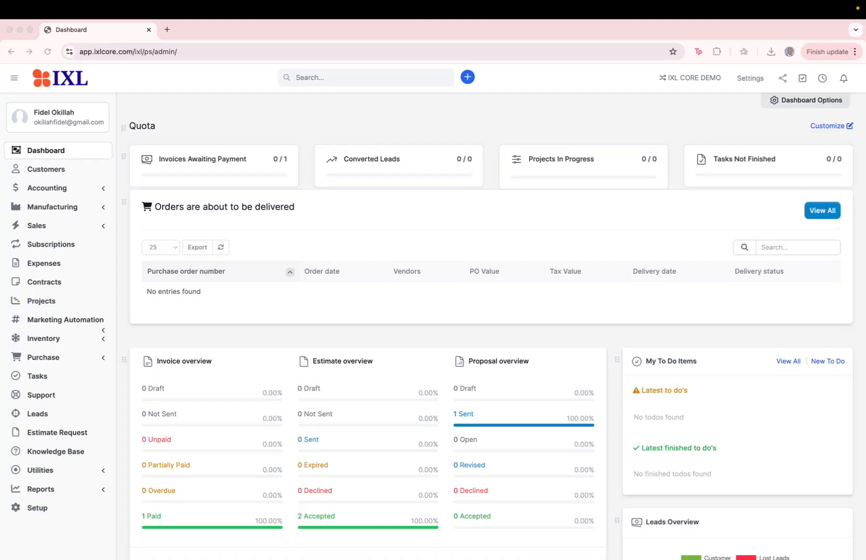
# Step: Start a new purchase request in the purchasing module and name it "Laptops for New Team"
pyautogui.click(64, 357)
pyautogui.click(64, 357)
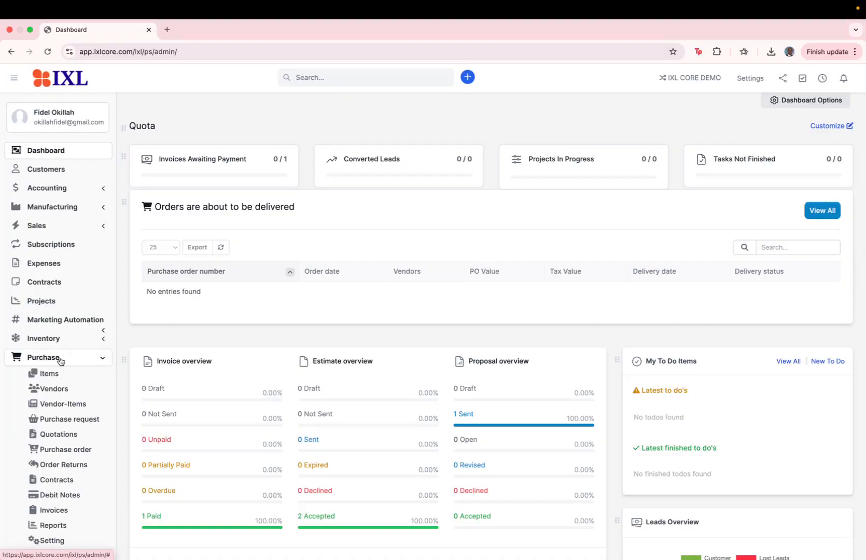
pyautogui.click(68, 425)
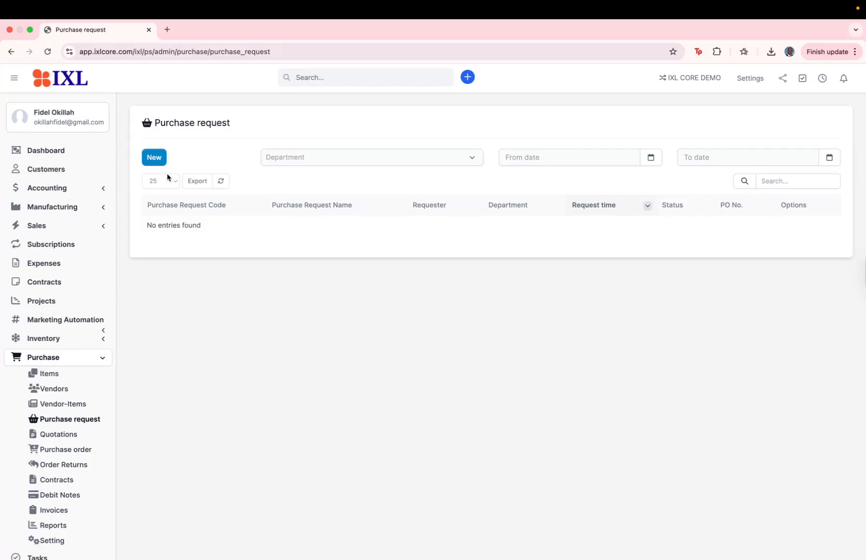
pyautogui.click(154, 157)
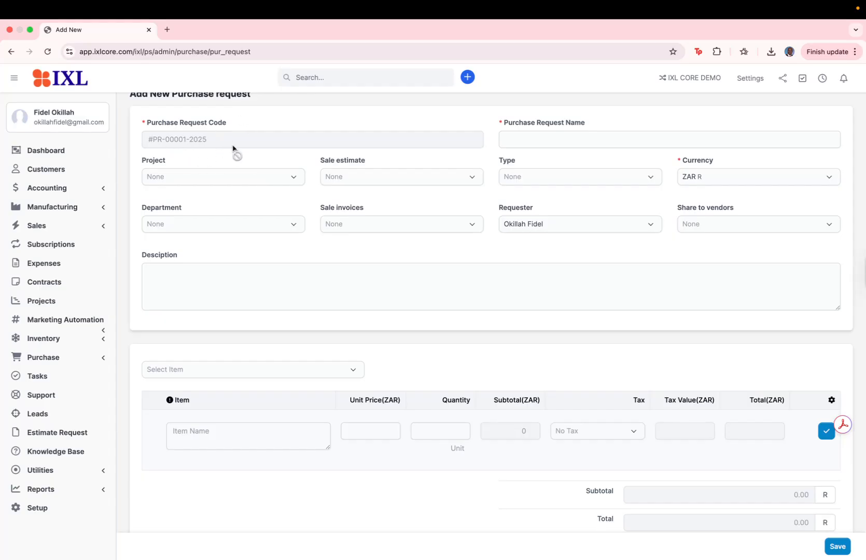
pyautogui.click(542, 145)
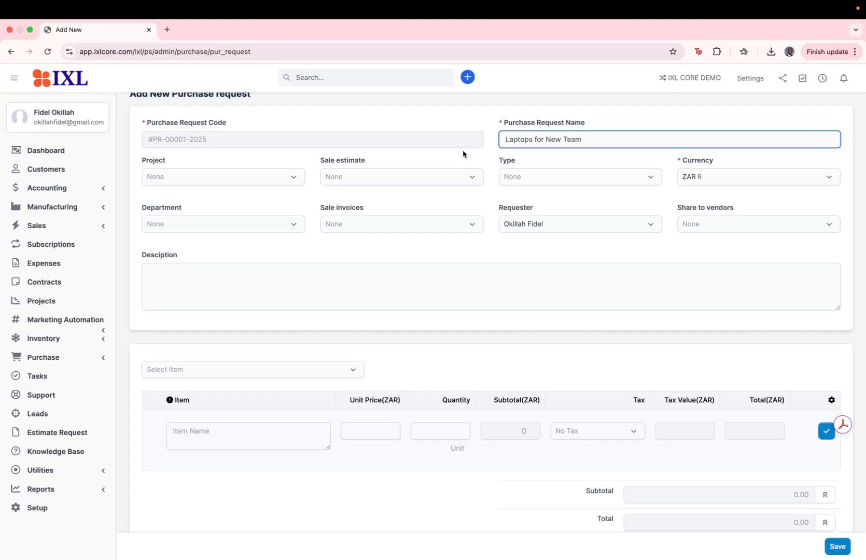
# Step: Check the available project and sale estimate choices without selecting any, and set the request type to CAPEX
pyautogui.click(286, 177)
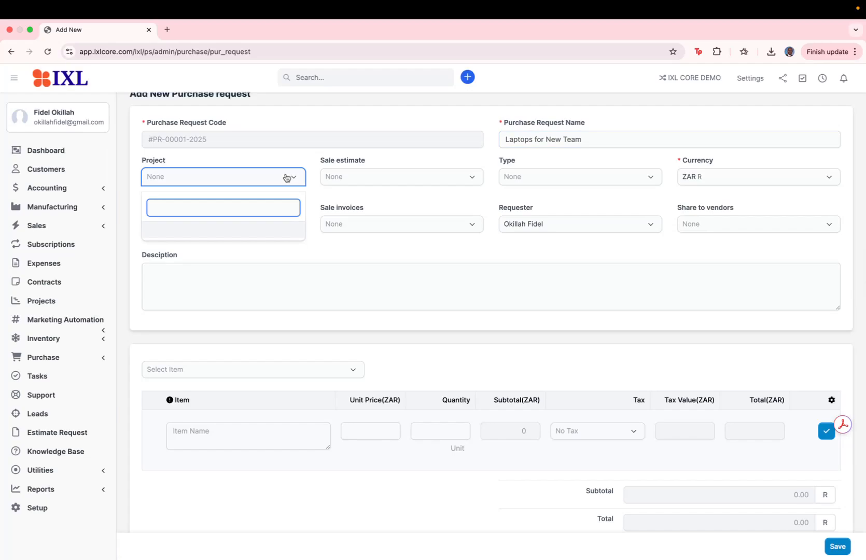
pyautogui.click(275, 160)
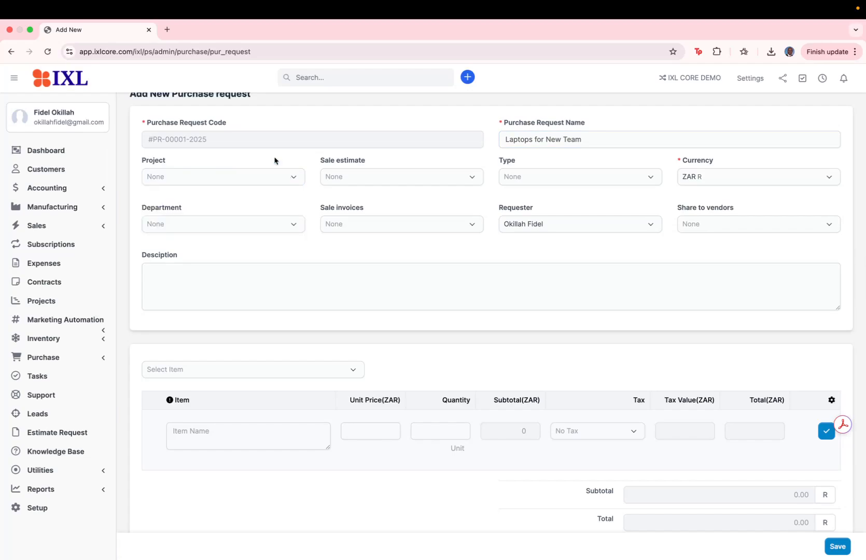
pyautogui.click(384, 177)
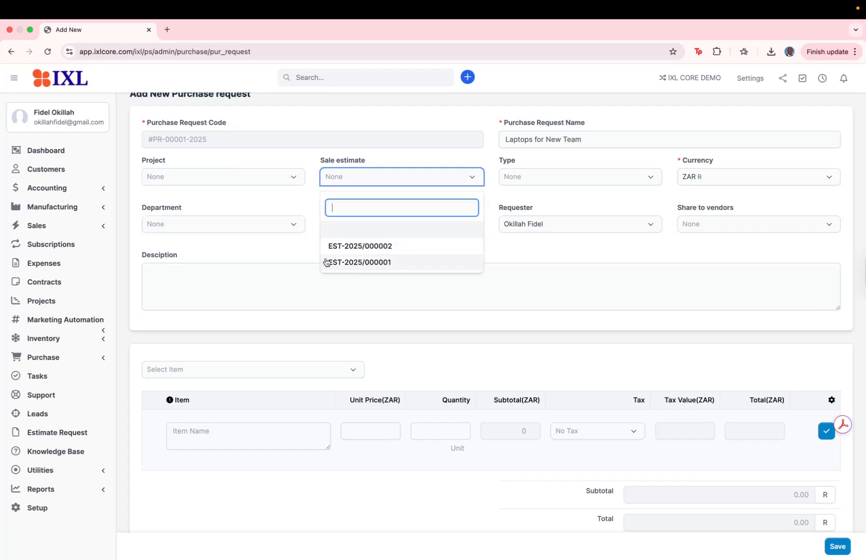
pyautogui.click(372, 161)
pyautogui.click(573, 183)
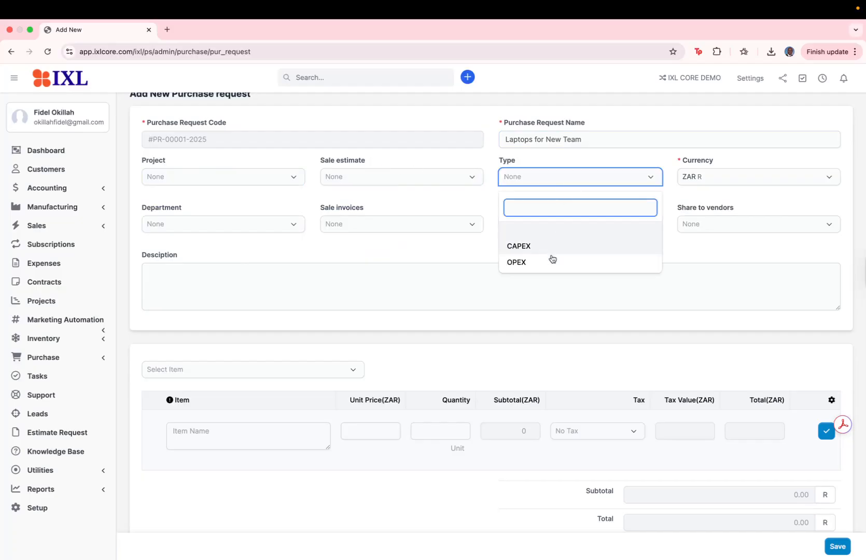
pyautogui.click(547, 253)
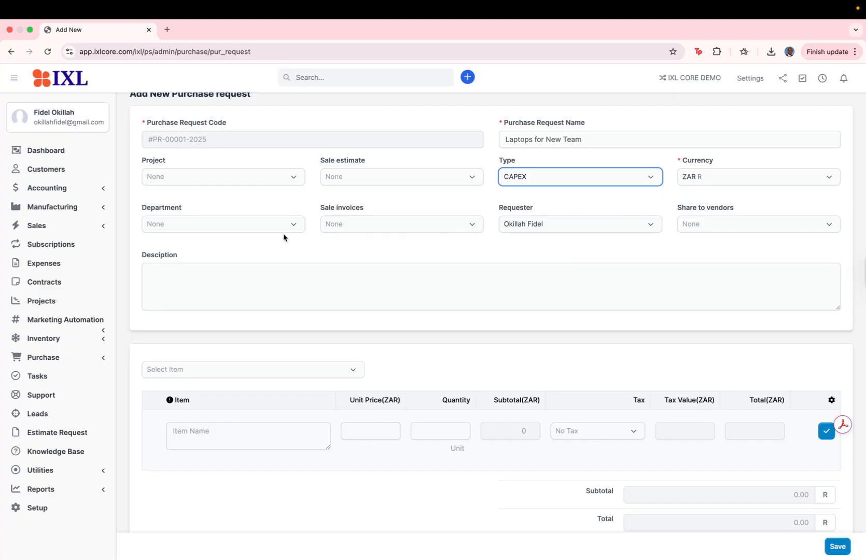
# Step: Check the department and sale invoice choices without selecting any, and share the request with vendor Awesomehost Limited
pyautogui.click(231, 228)
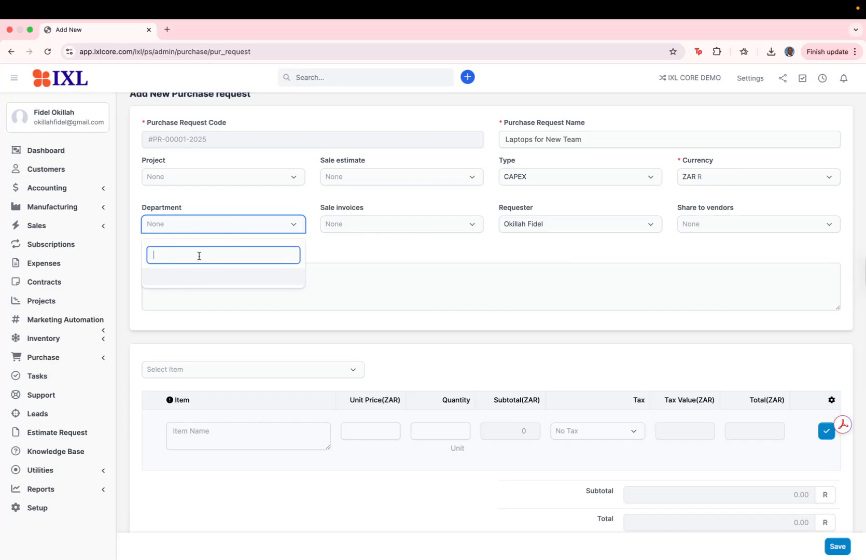
pyautogui.click(335, 250)
pyautogui.click(368, 229)
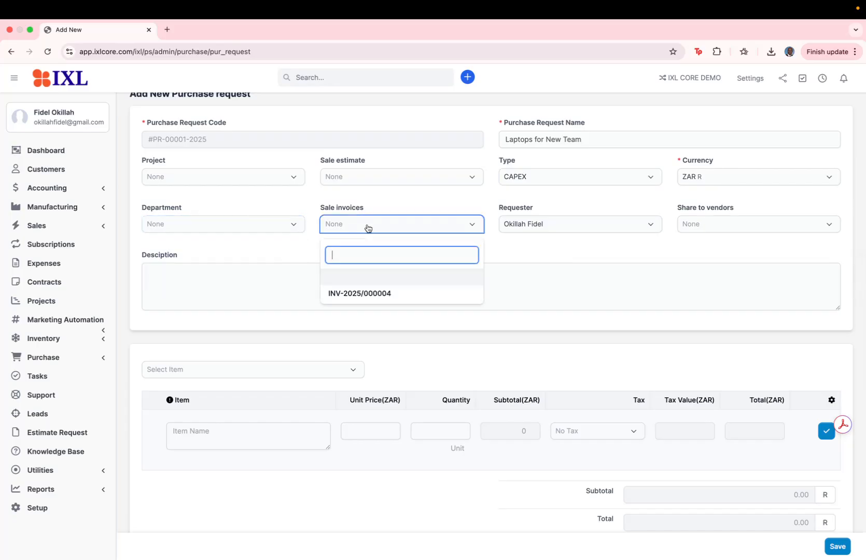
pyautogui.click(535, 263)
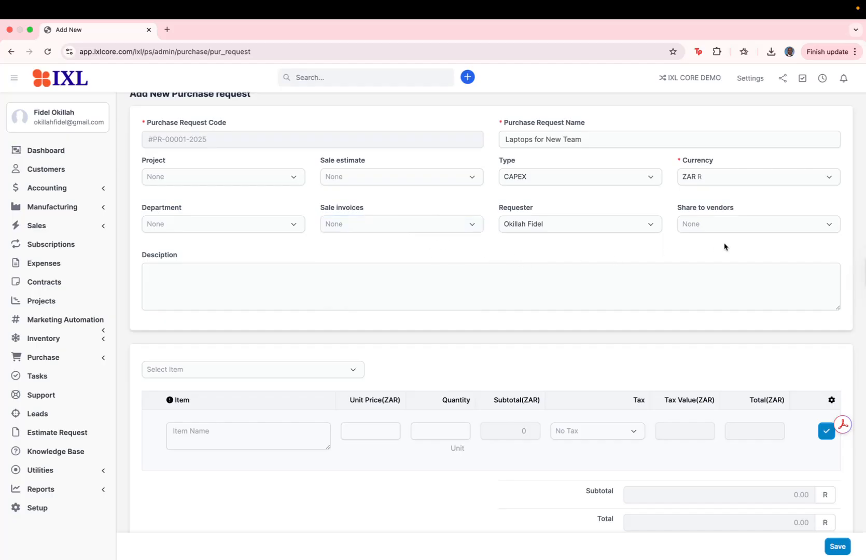
pyautogui.click(726, 228)
pyautogui.click(735, 278)
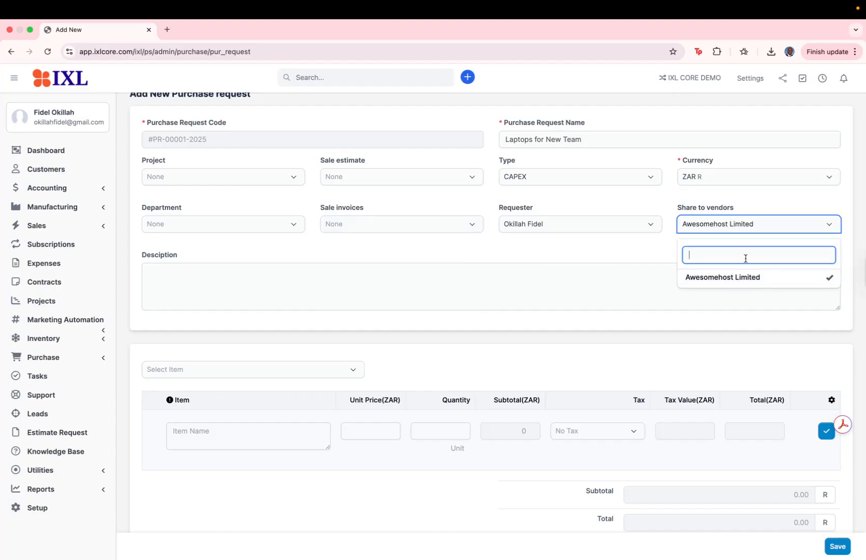
pyautogui.click(637, 261)
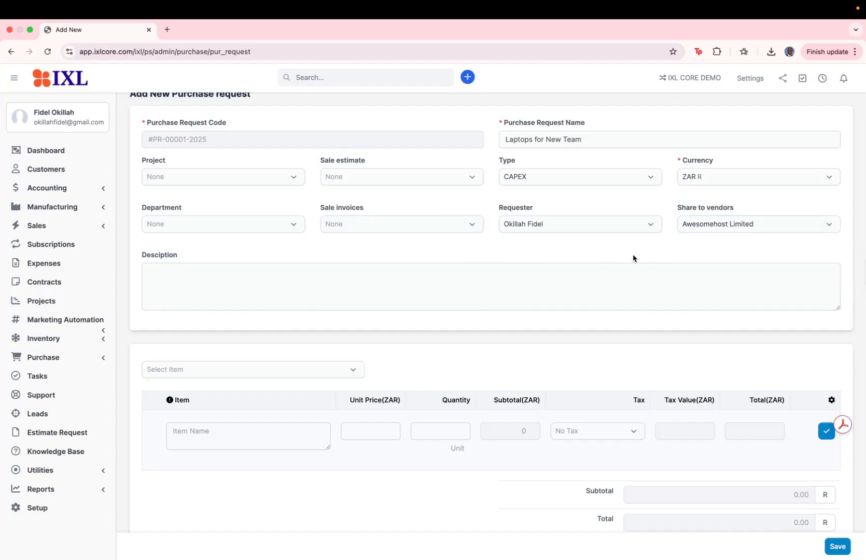
# Step: Enter the request description "We require new laptops for the new team members."
pyautogui.scroll(-2, 398, 297)
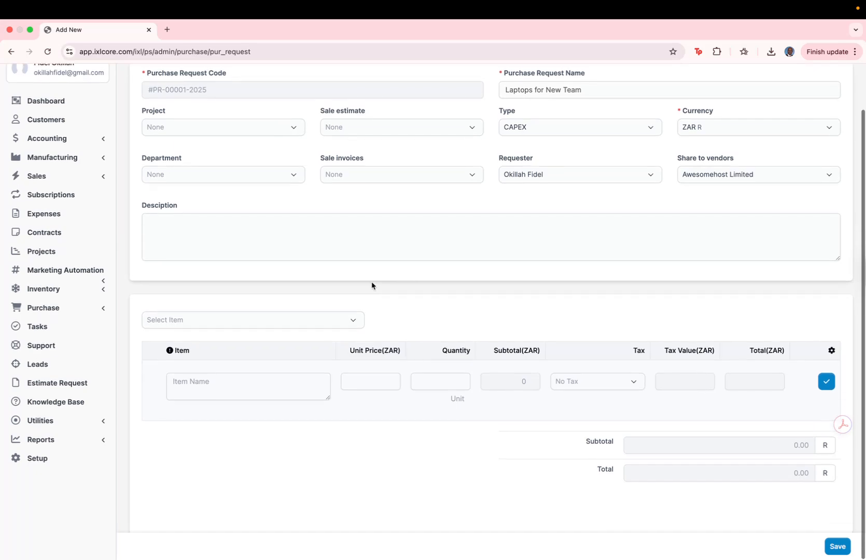
pyautogui.click(261, 226)
pyautogui.write('We req')
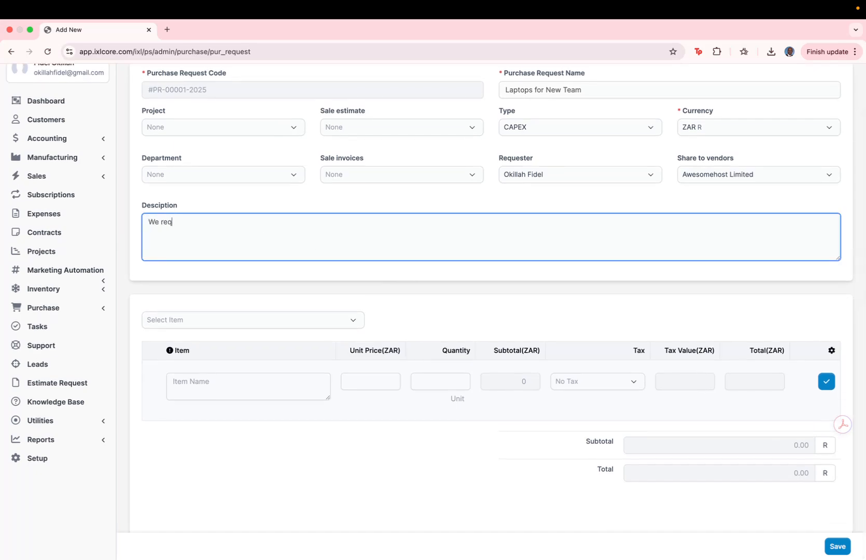
pyautogui.write('uire new laptops for the new team memb')
pyautogui.press('BackSpace')
pyautogui.write('embers')
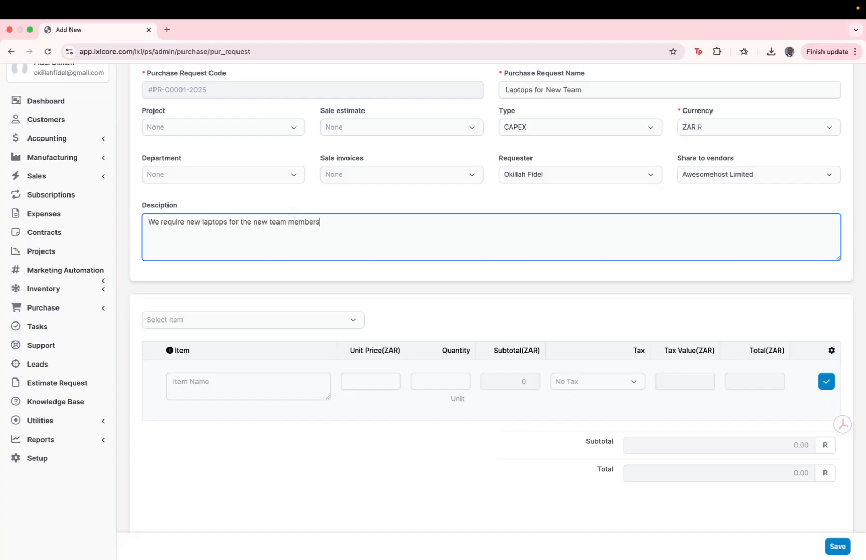
# Step: Add the Laptop item to the request with quantity 3 and a unit price of 8000 ZAR
pyautogui.click(275, 326)
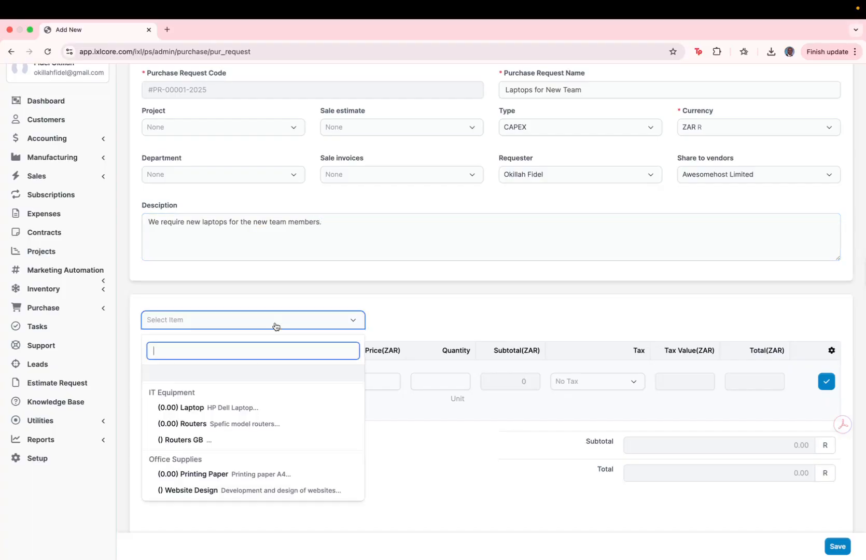
pyautogui.click(223, 409)
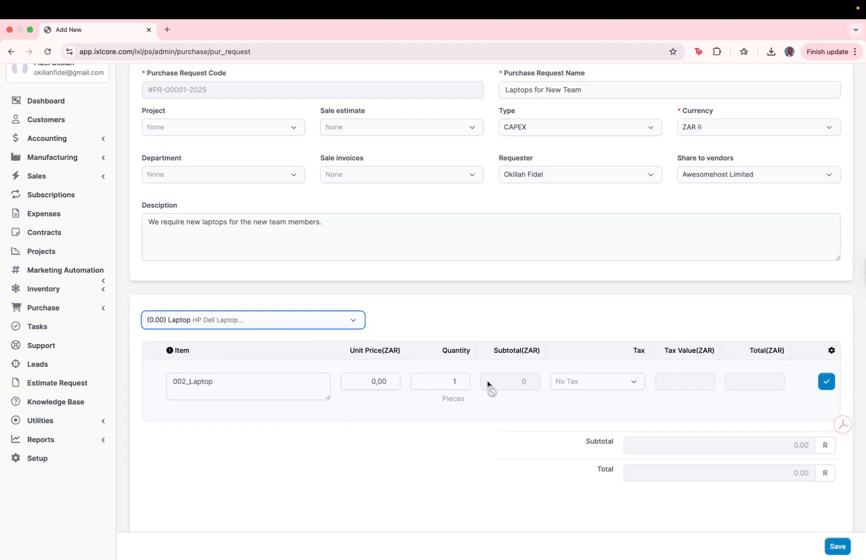
pyautogui.click(458, 379)
pyautogui.click(459, 378)
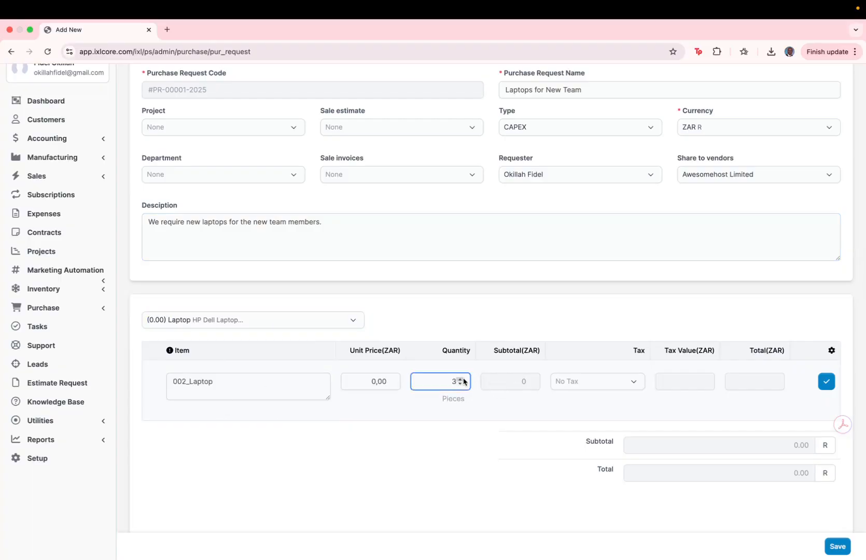
pyautogui.click(376, 382)
pyautogui.moveTo(376, 382); pyautogui.dragTo(385, 381)
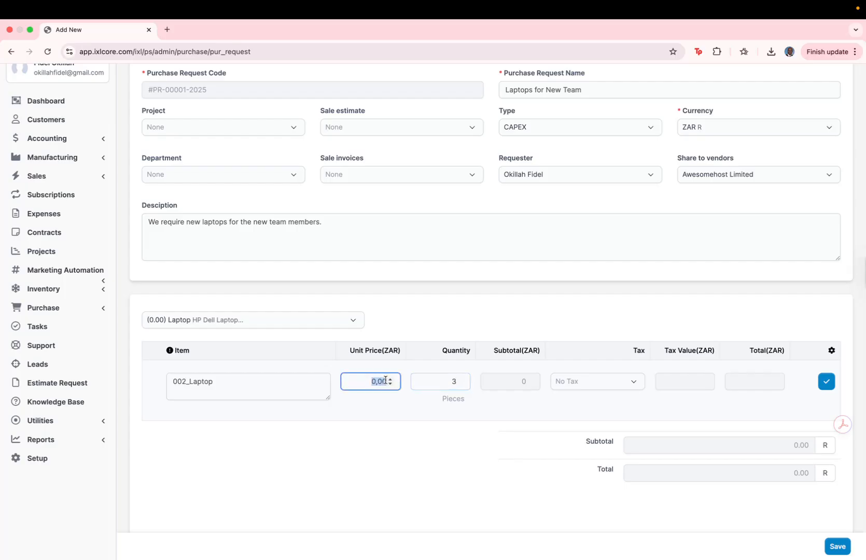
pyautogui.write('20')
pyautogui.click(552, 371)
pyautogui.click(827, 382)
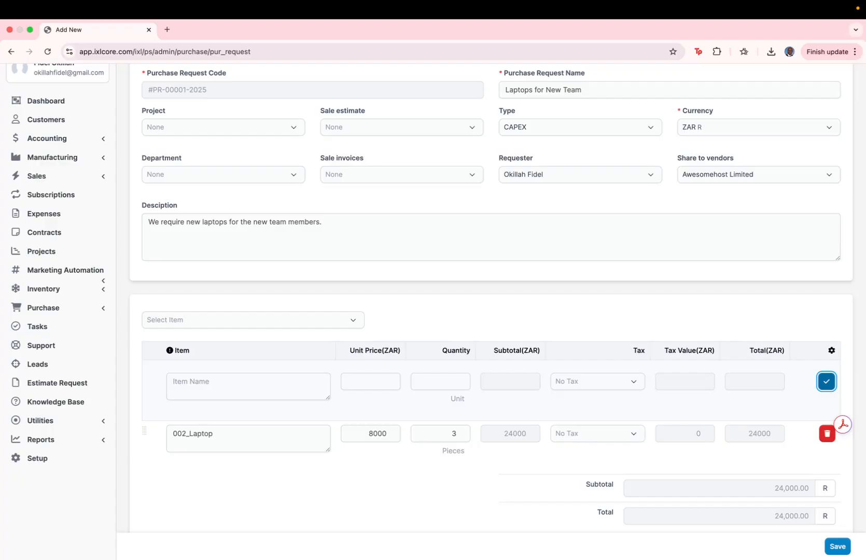
# Step: Save the completed purchase request
pyautogui.scroll(-2, 432, 407)
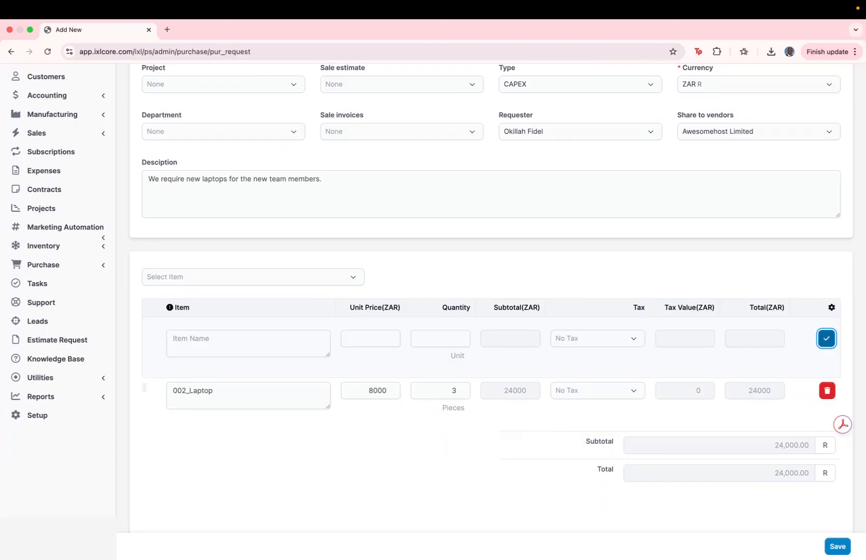
pyautogui.scroll(-2, 683, 374)
pyautogui.click(836, 546)
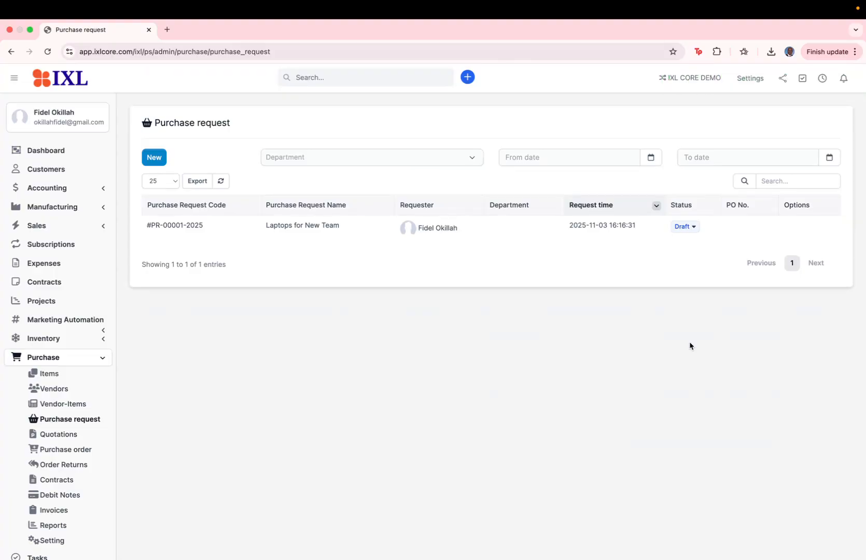
# Step: Open the "Laptops for New Team" request and send it for approval
pyautogui.moveTo(249, 232)
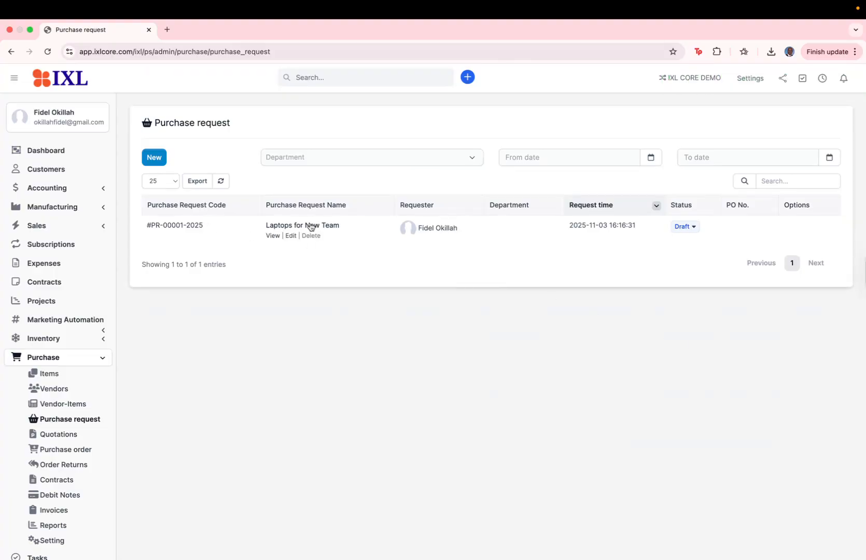
pyautogui.click(292, 227)
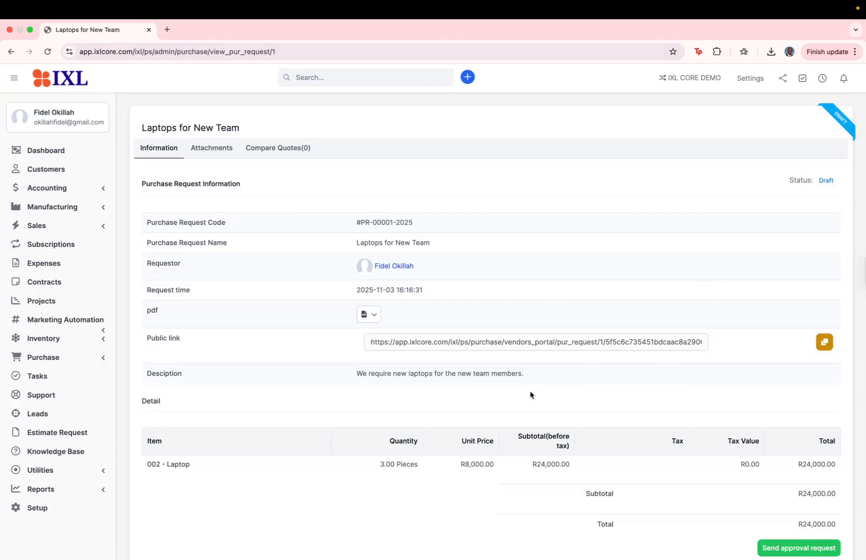
pyautogui.scroll(-1, 264, 310)
pyautogui.scroll(-2, 265, 310)
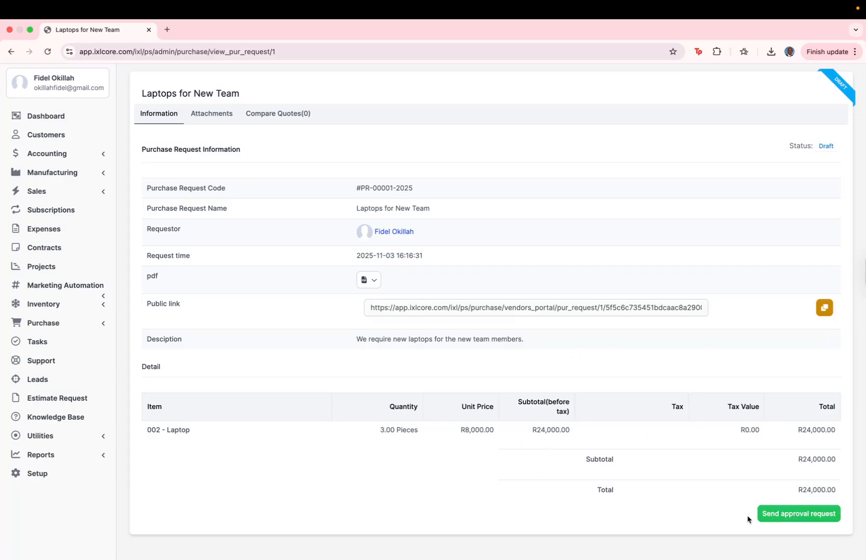
pyautogui.click(770, 516)
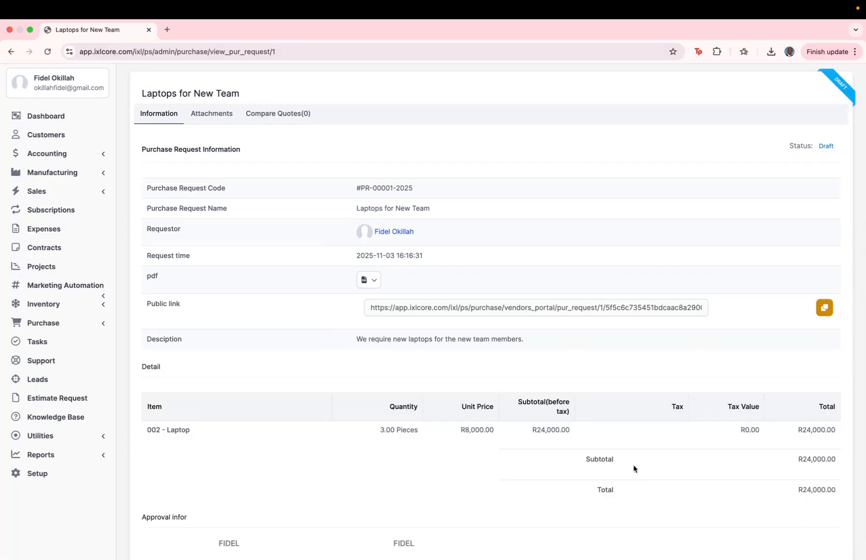
# Step: Return to the purchase request list and set the laptop request's status to Approved
pyautogui.scroll(1, 563, 240)
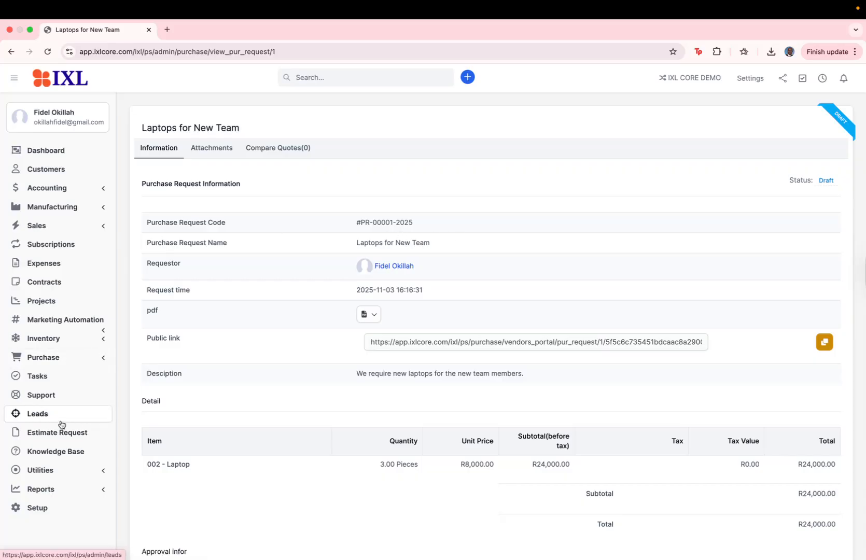
pyautogui.click(64, 358)
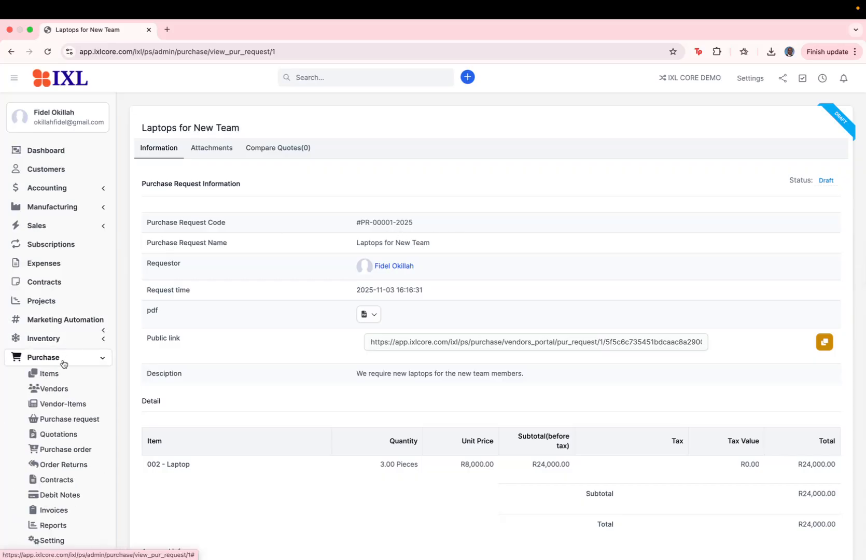
pyautogui.click(65, 422)
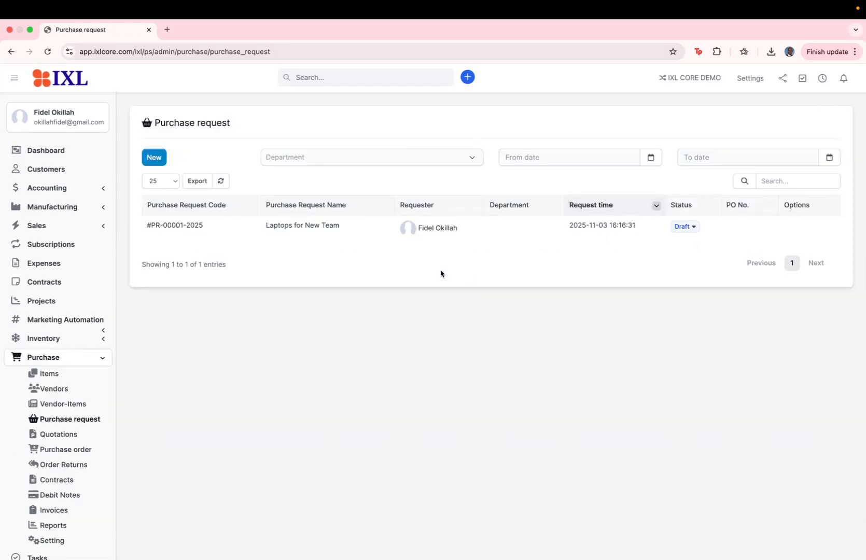
pyautogui.click(698, 227)
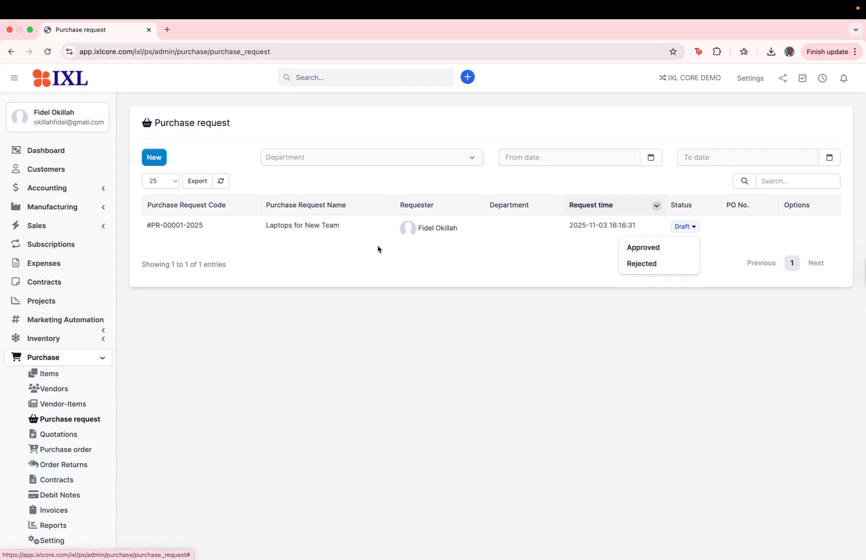
pyautogui.click(642, 247)
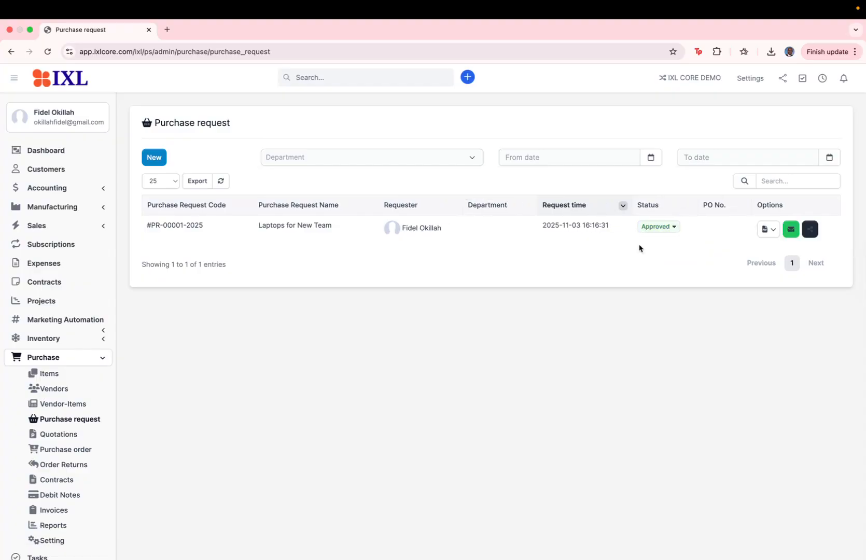
# Step: View the approved laptop request's PDF in a new browser tab
pyautogui.click(772, 231)
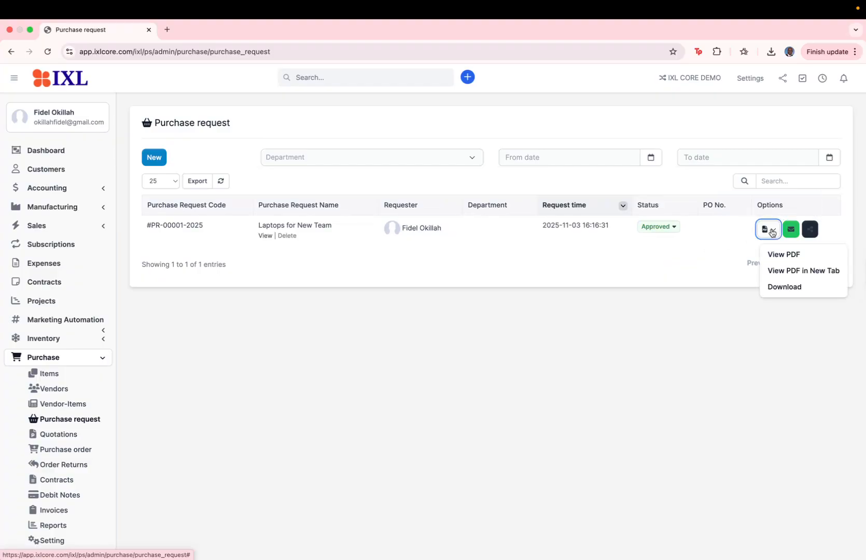
pyautogui.click(774, 270)
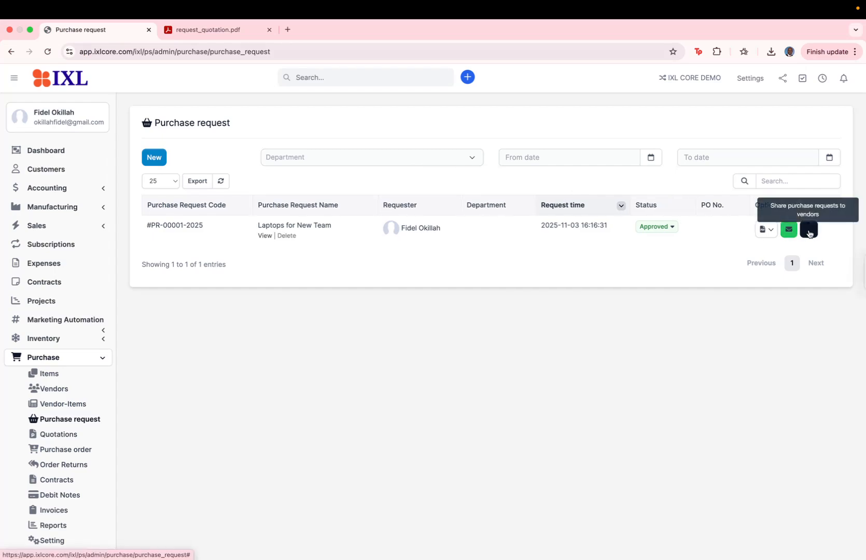
# Step: Share the approved laptop request with the vendor Awesomehost Limited and email it with the purchase request PDF attached
pyautogui.click(809, 230)
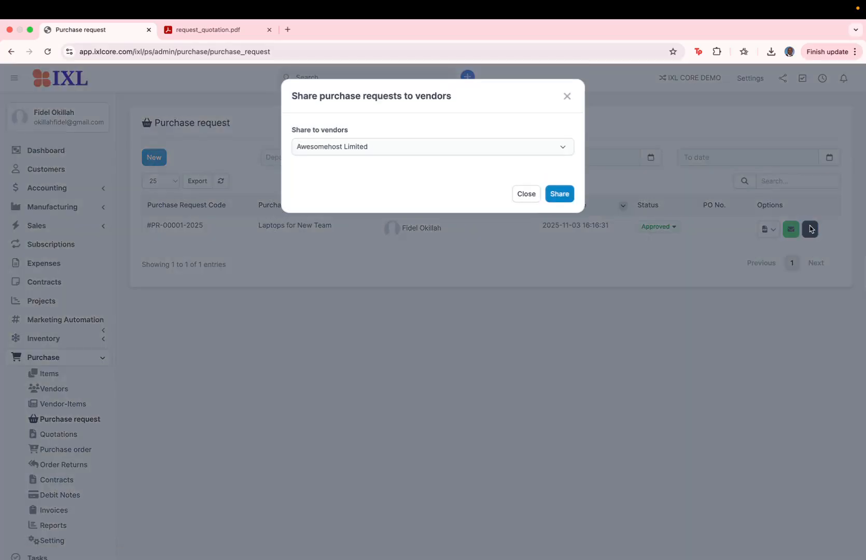
pyautogui.click(404, 149)
pyautogui.click(554, 194)
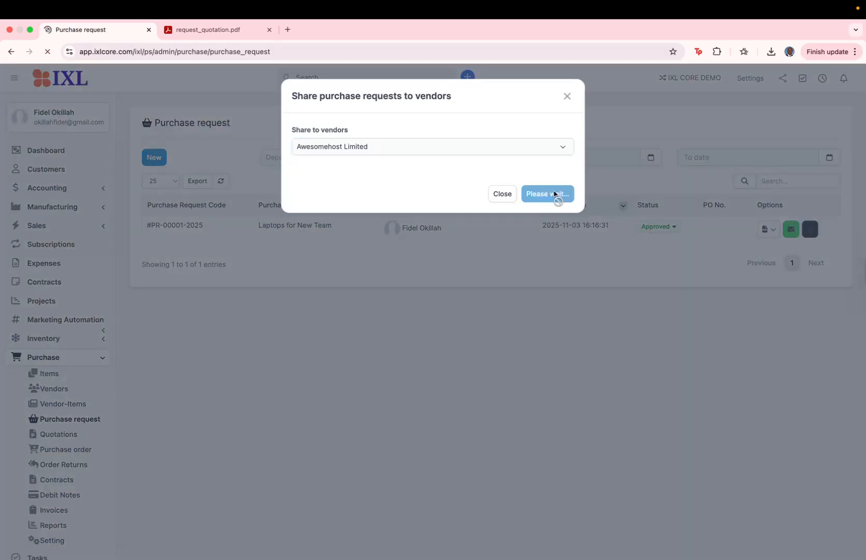
pyautogui.click(791, 229)
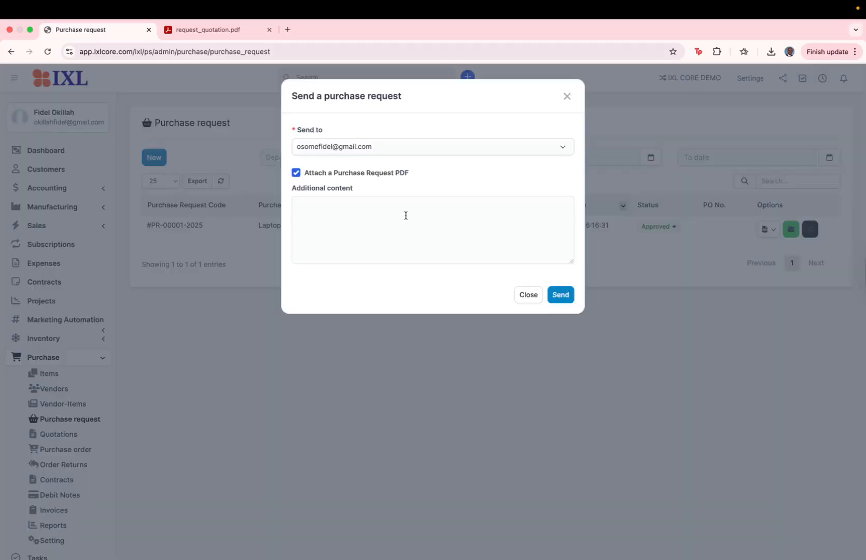
pyautogui.click(562, 295)
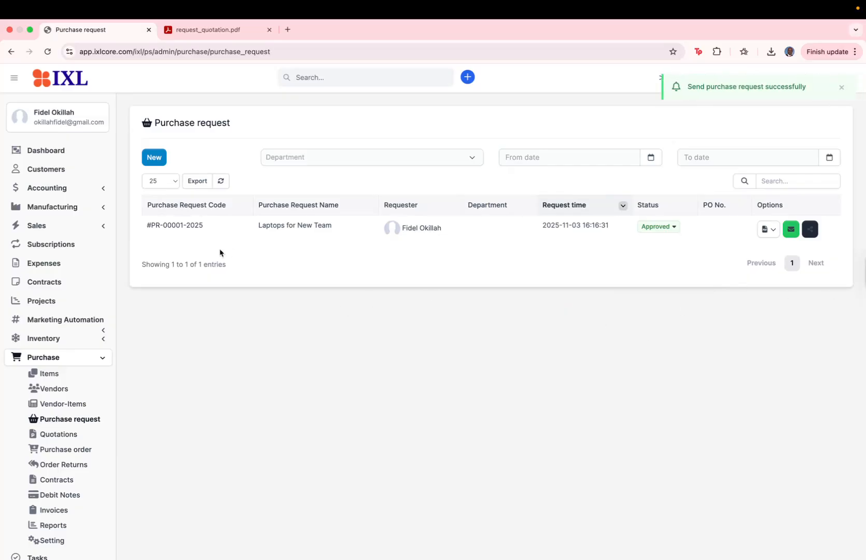
# Step: Open the "Laptops for New Team" request and review its information, public link, item details and approval section
pyautogui.click(185, 227)
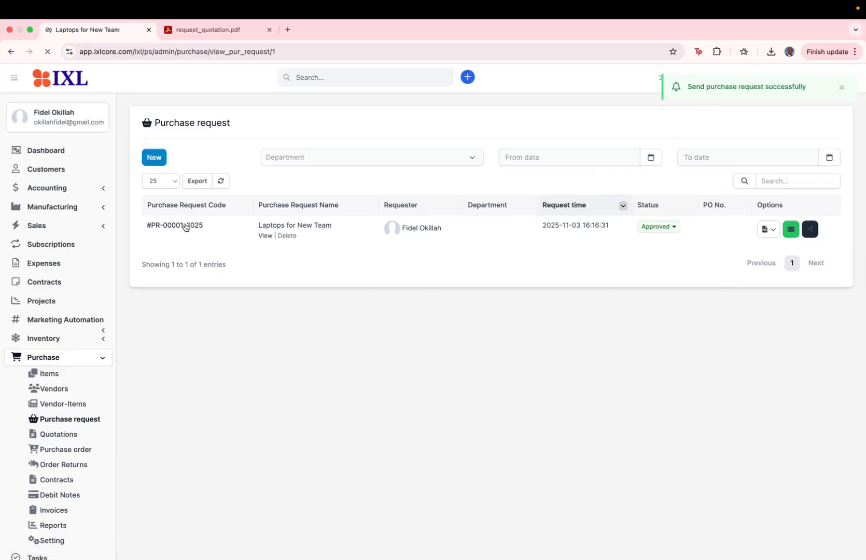
pyautogui.scroll(-5, 558, 245)
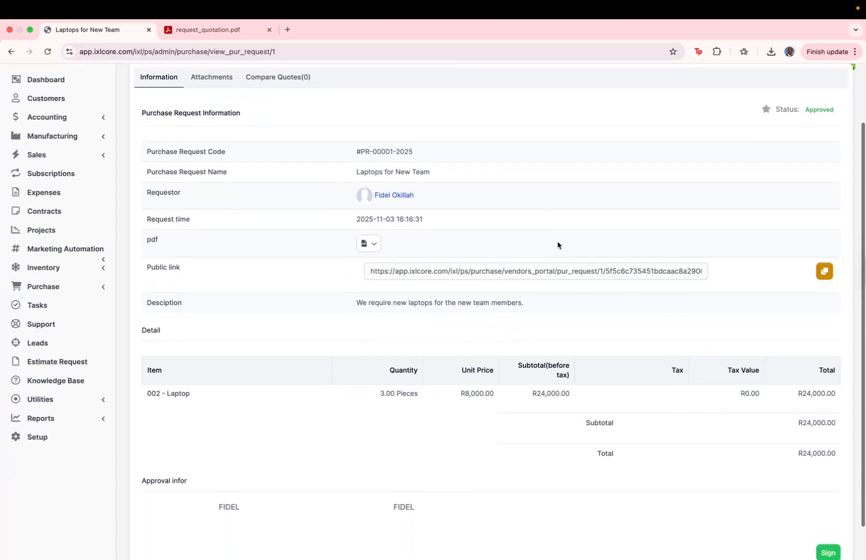
pyautogui.scroll(3, 558, 244)
pyautogui.scroll(2, 558, 245)
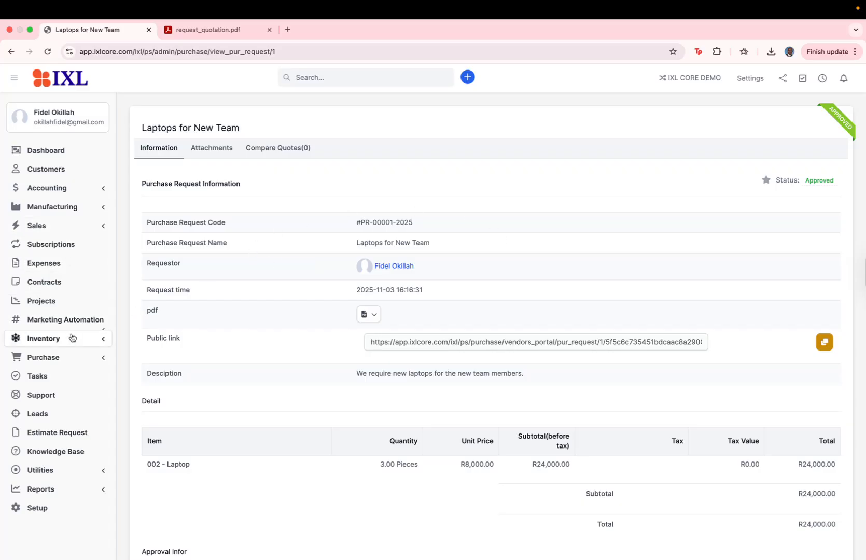
# Step: Return to the purchase request list and look at the status options for the laptop request
pyautogui.click(72, 355)
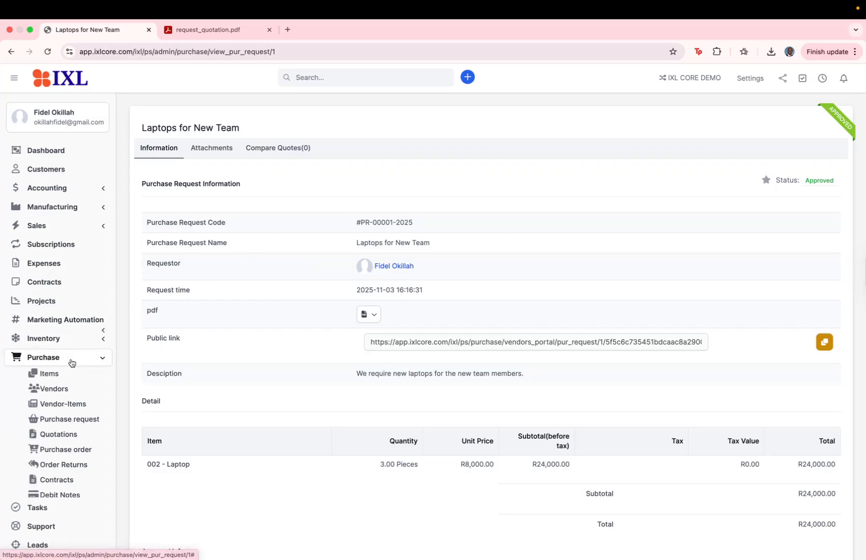
pyautogui.click(69, 417)
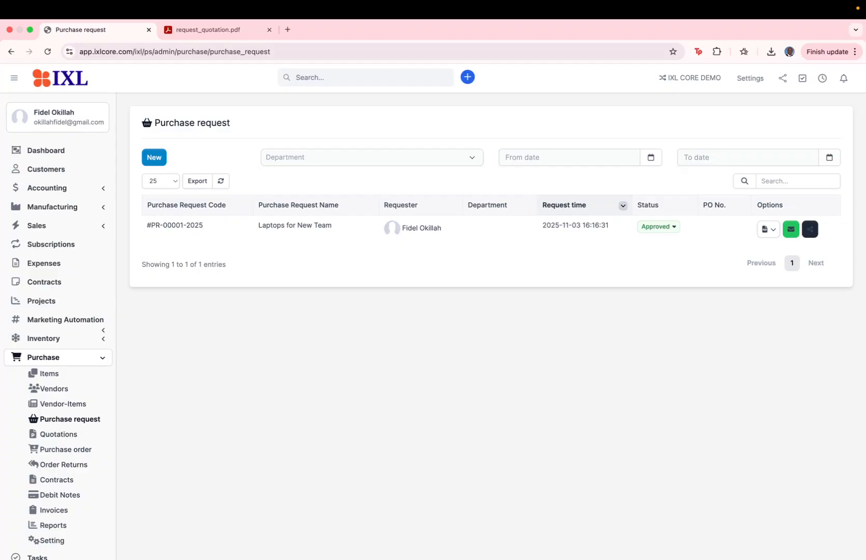
pyautogui.click(672, 228)
pyautogui.click(549, 266)
pyautogui.scroll(-3, 369, 301)
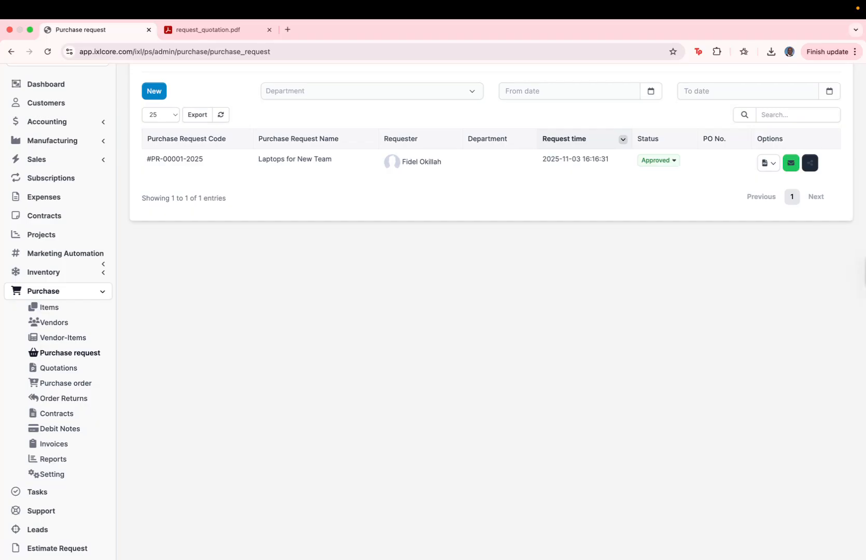